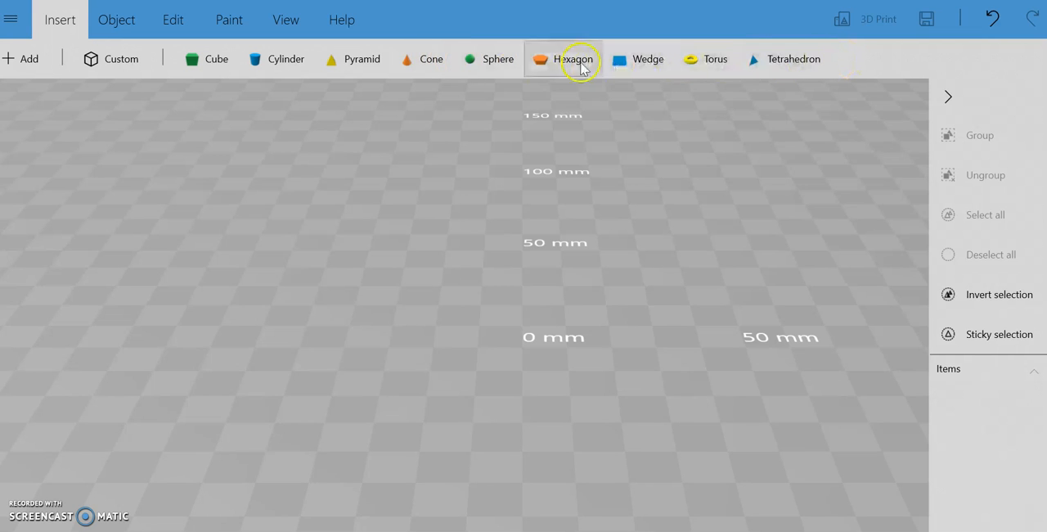
Insert a cube and move it sideways along the width axis to about -66.48 mm
click(218, 65)
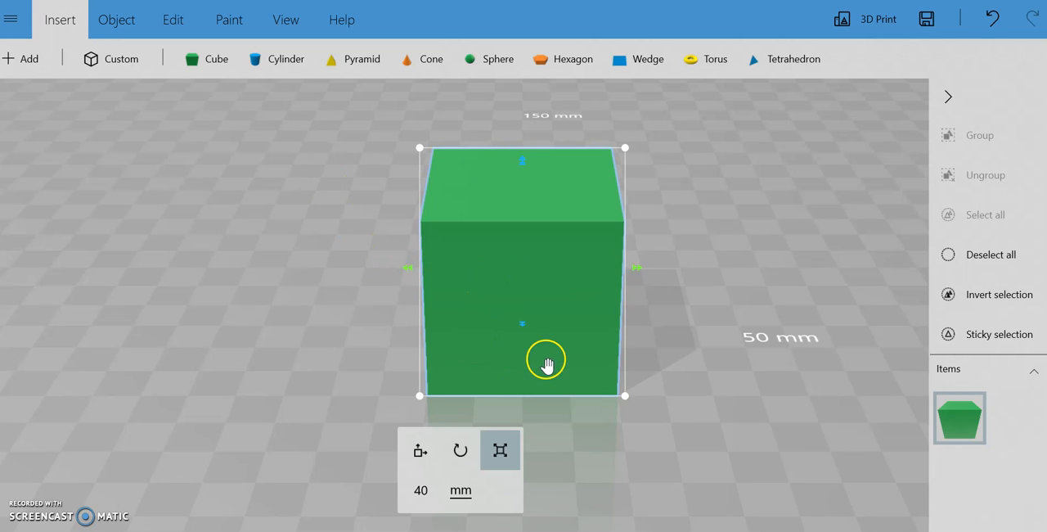
click(423, 450)
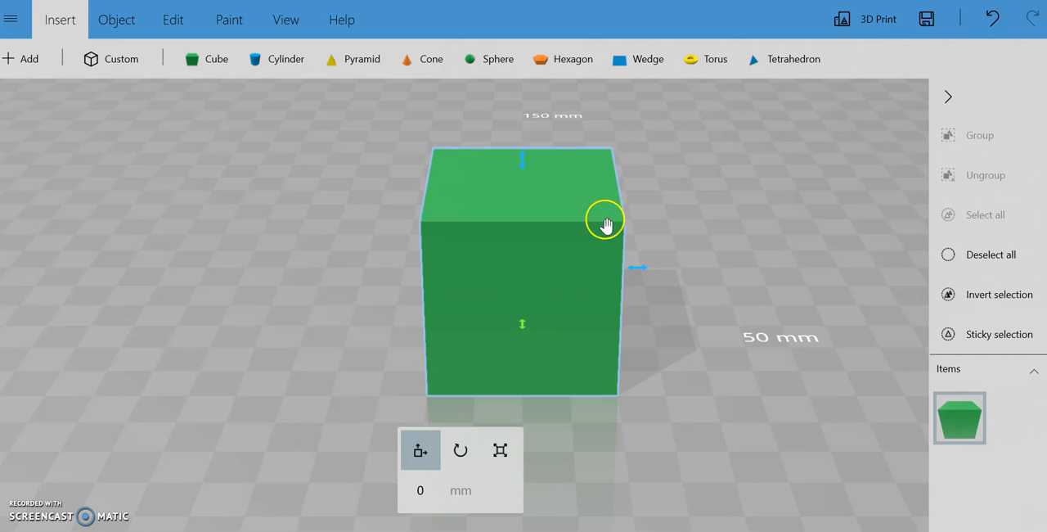
mouse_move(521, 158)
mouse_down()
mouse_move(519, 123)
mouse_move(524, 159)
mouse_up()
mouse_move(636, 266)
mouse_down()
mouse_move(662, 274)
mouse_move(636, 271)
mouse_up()
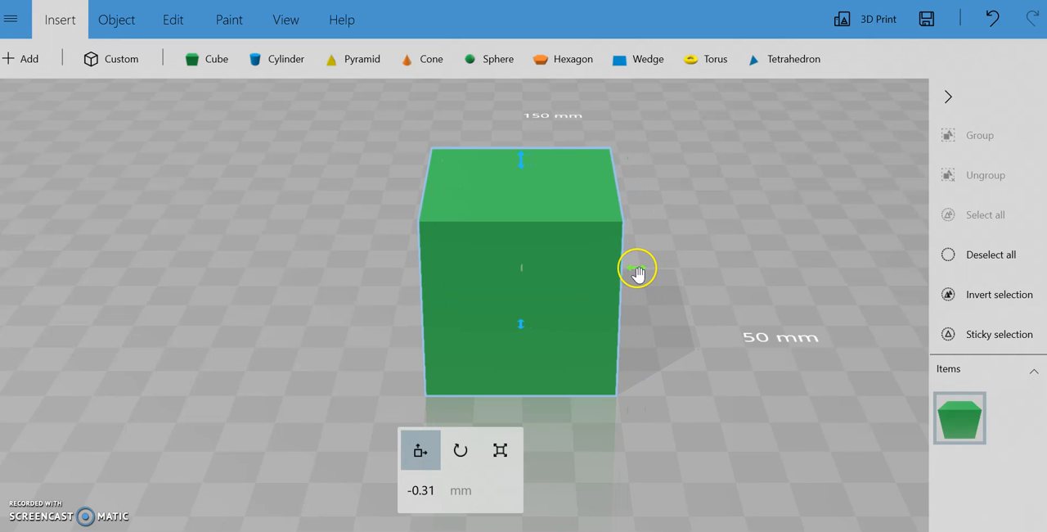
mouse_move(522, 323)
mouse_down()
mouse_move(527, 367)
mouse_move(524, 328)
mouse_up()
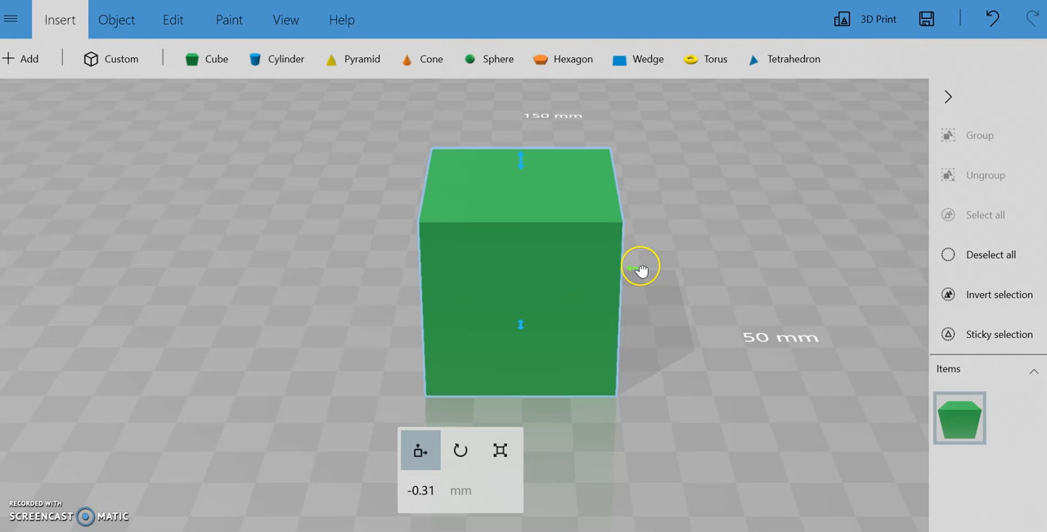
drag(641, 270, 333, 305)
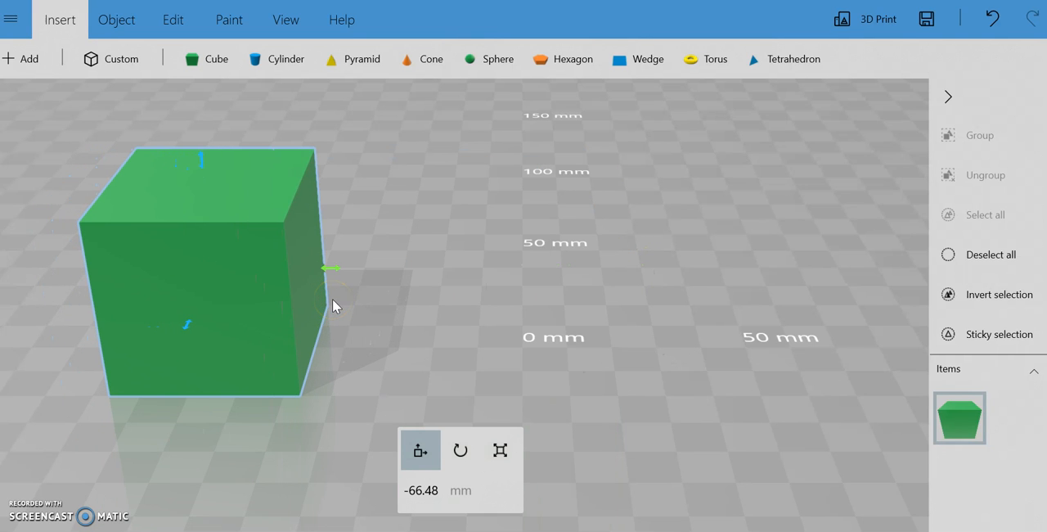
Try rotating the cube around its front-to-back axis
click(463, 454)
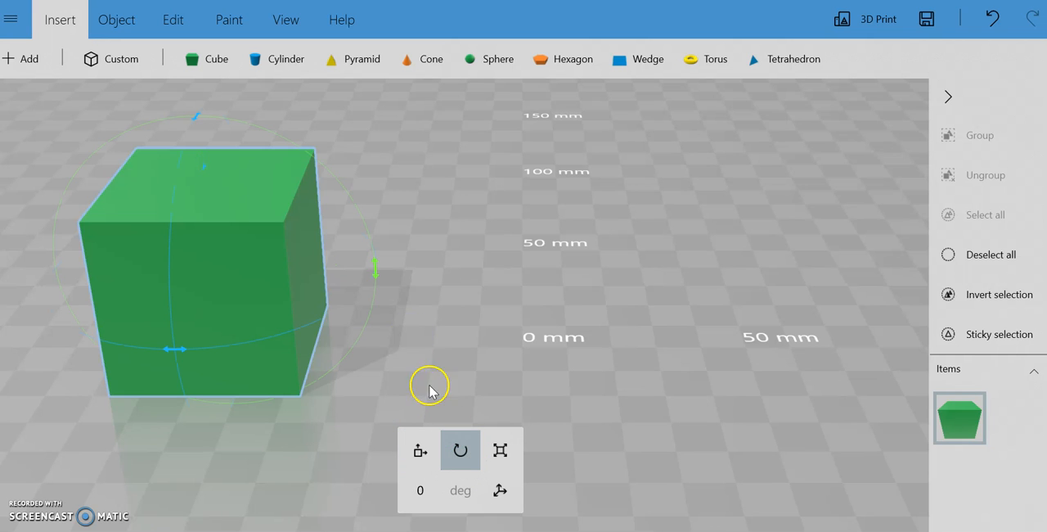
drag(374, 266, 300, 270)
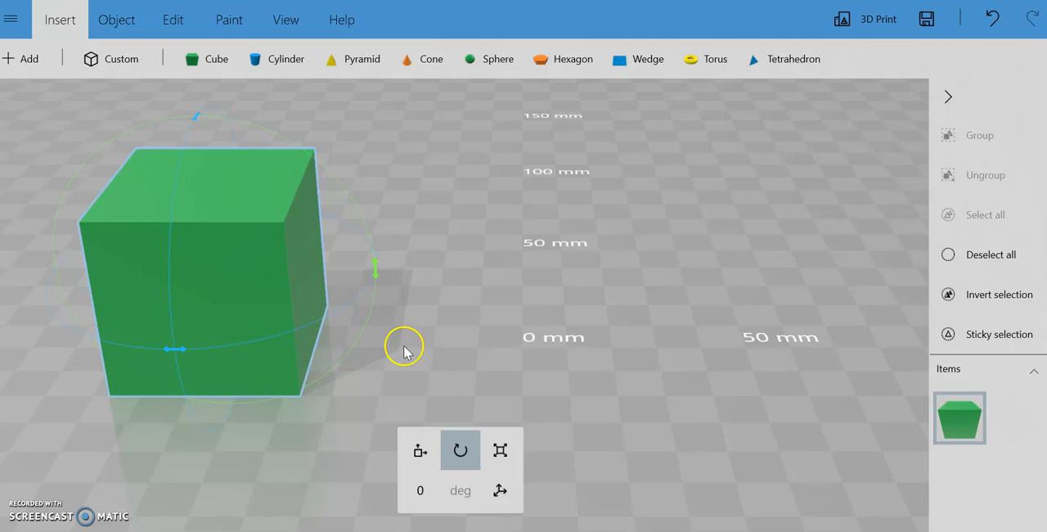
Resize the cube to 50 mm deep and 15 mm high with the aspect ratio unlocked
click(500, 451)
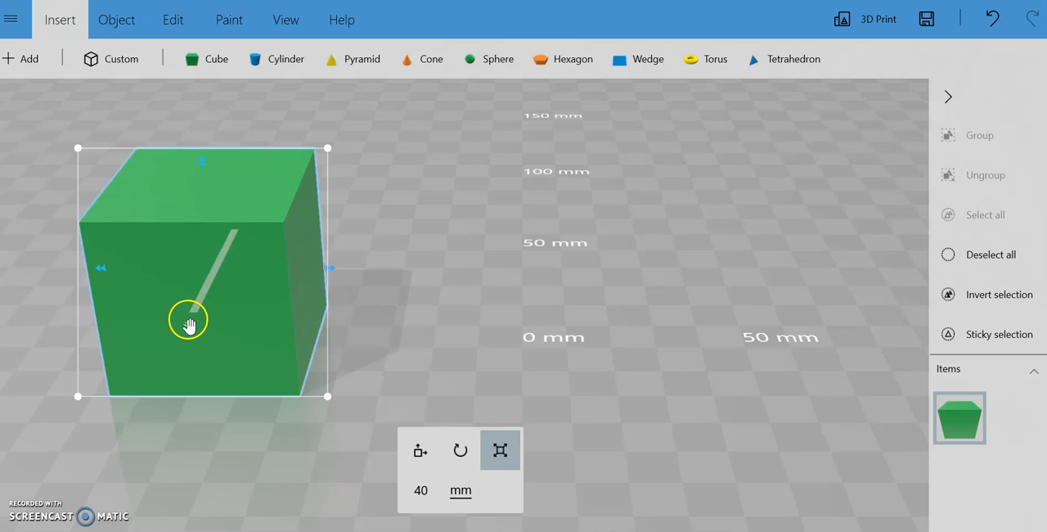
click(430, 494)
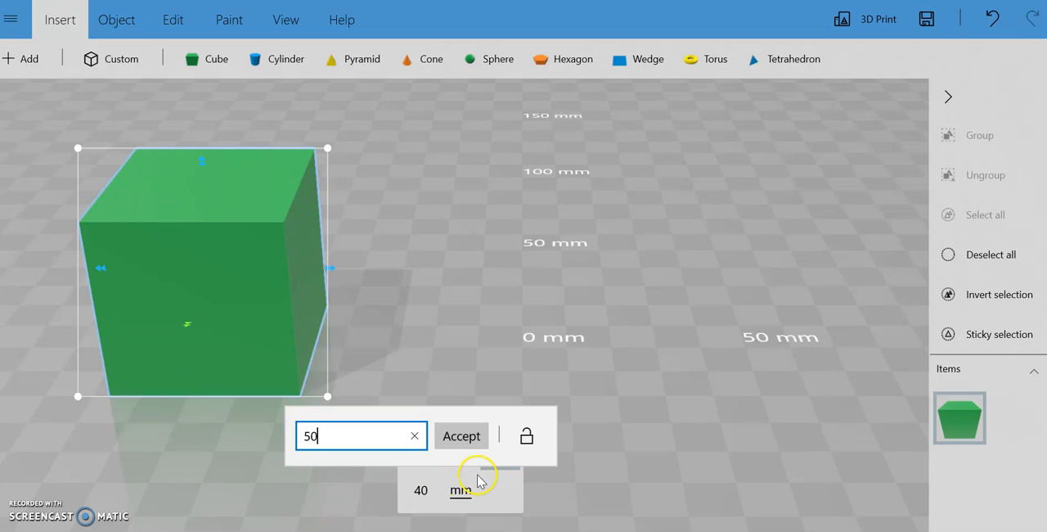
click(524, 437)
click(527, 439)
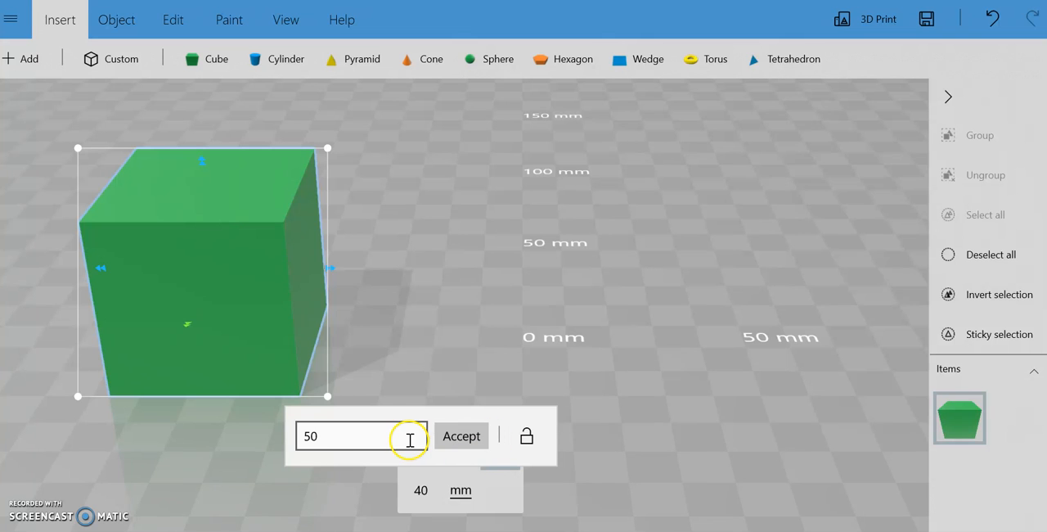
click(462, 437)
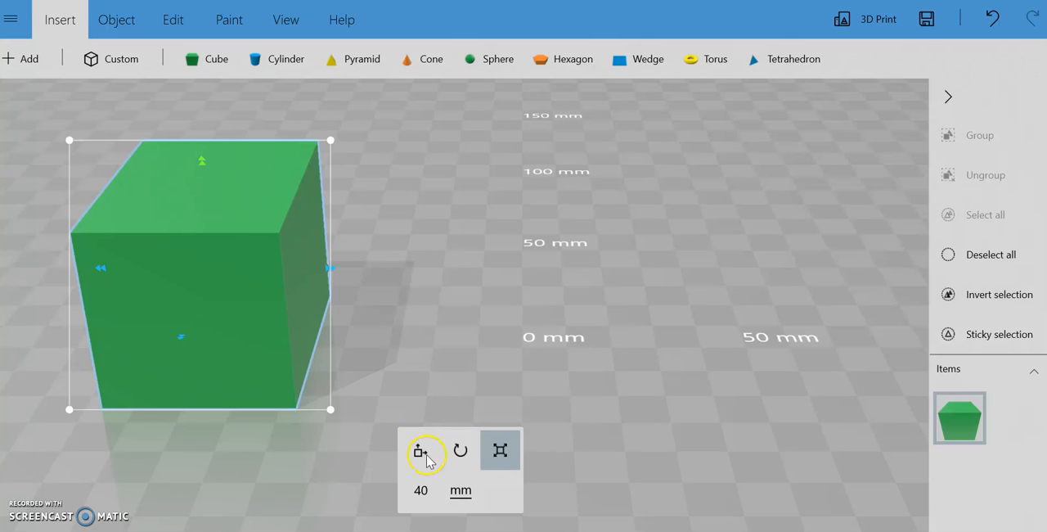
click(420, 491)
text(15)
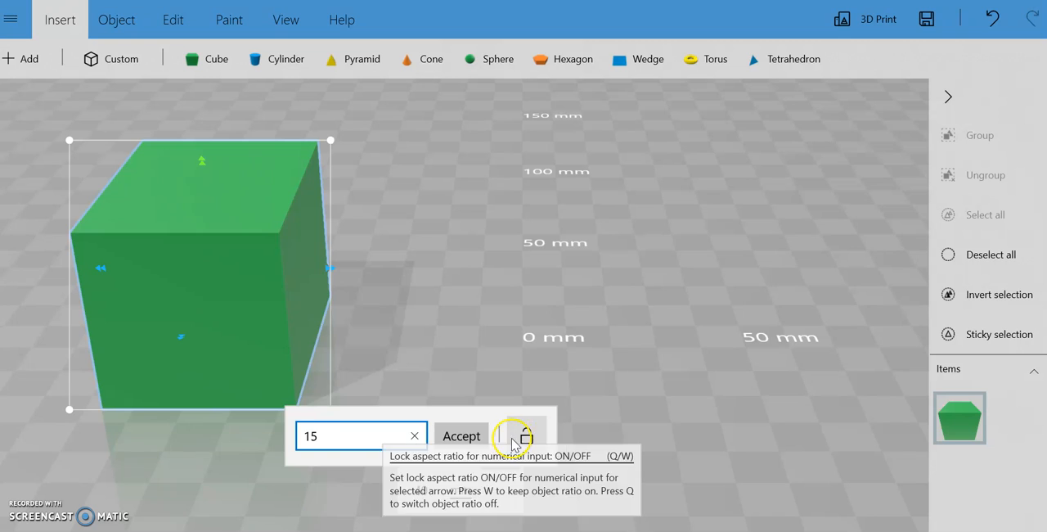
click(455, 436)
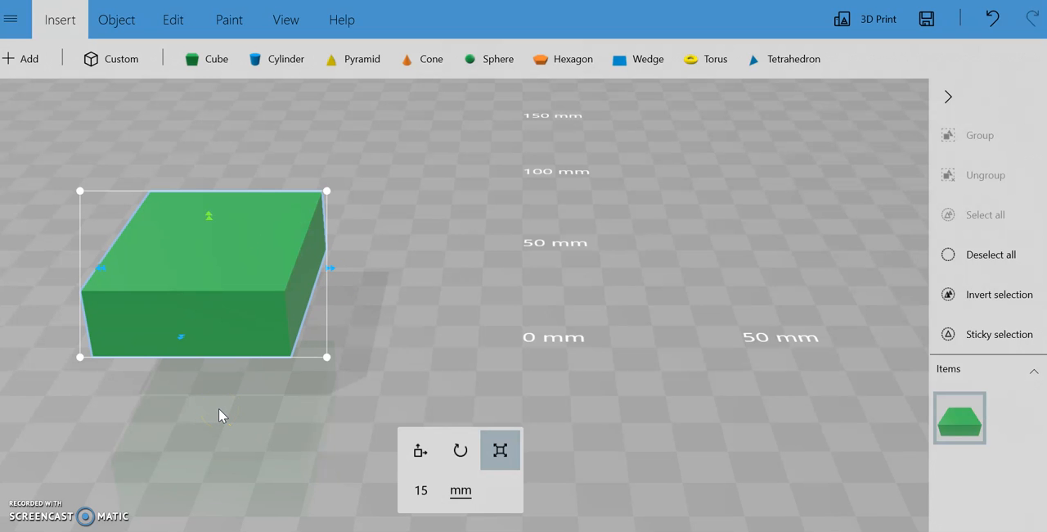
Lower the green block onto the build plane, at a vertical position of 7.5 mm
drag(219, 408, 224, 347)
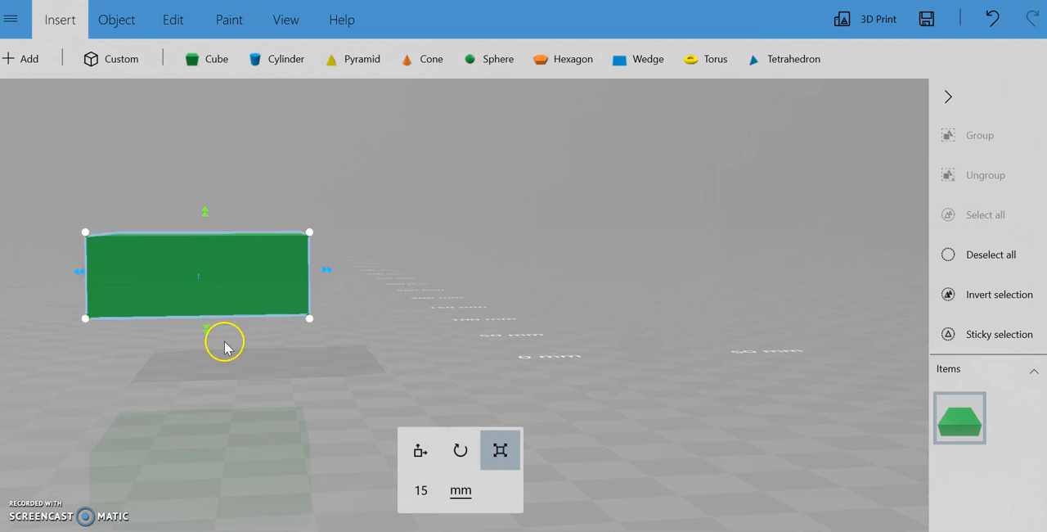
click(420, 455)
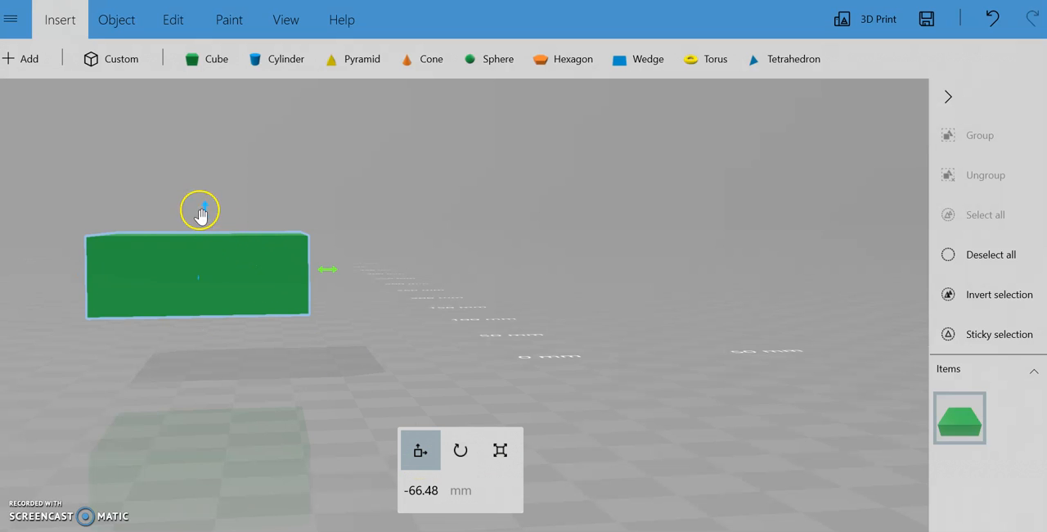
drag(201, 212, 206, 276)
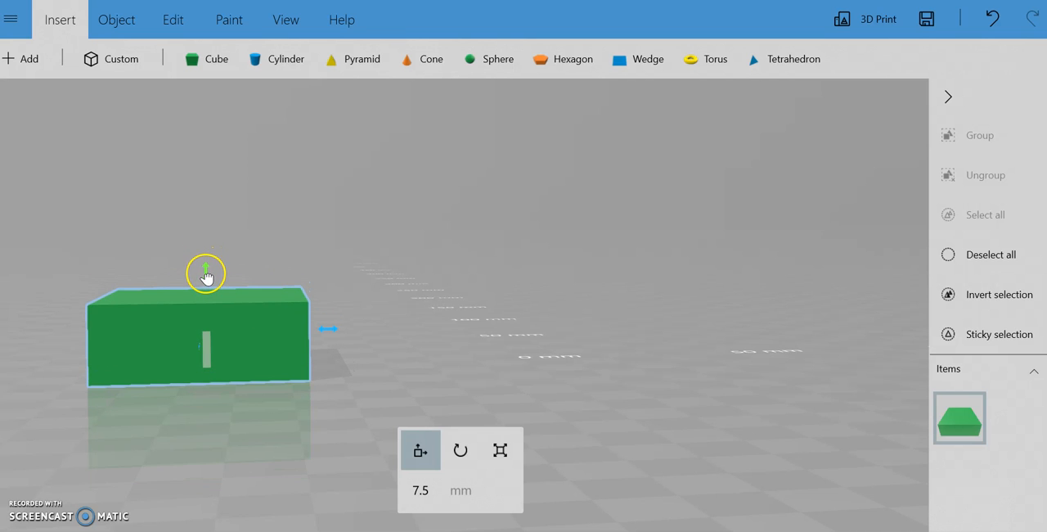
right_drag(217, 407, 158, 463)
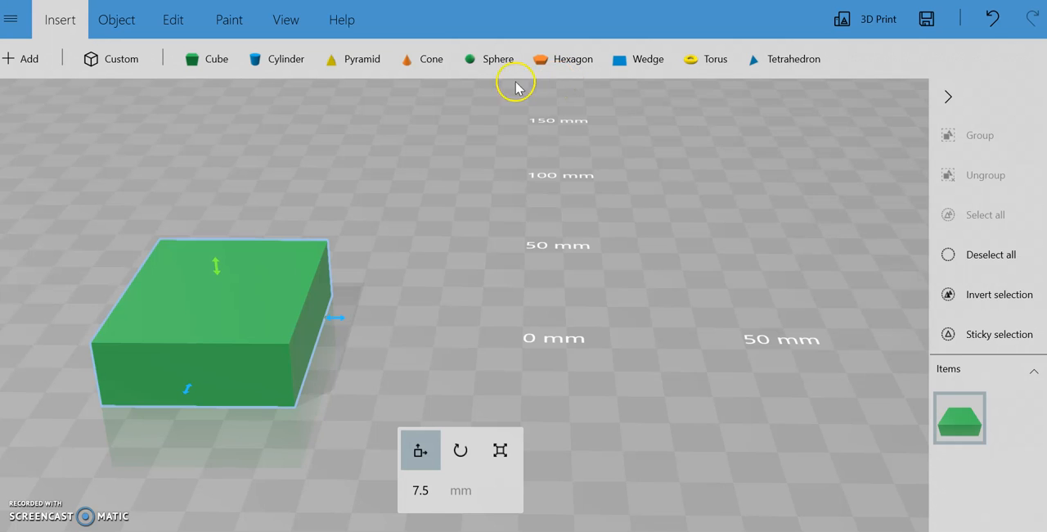
click(363, 67)
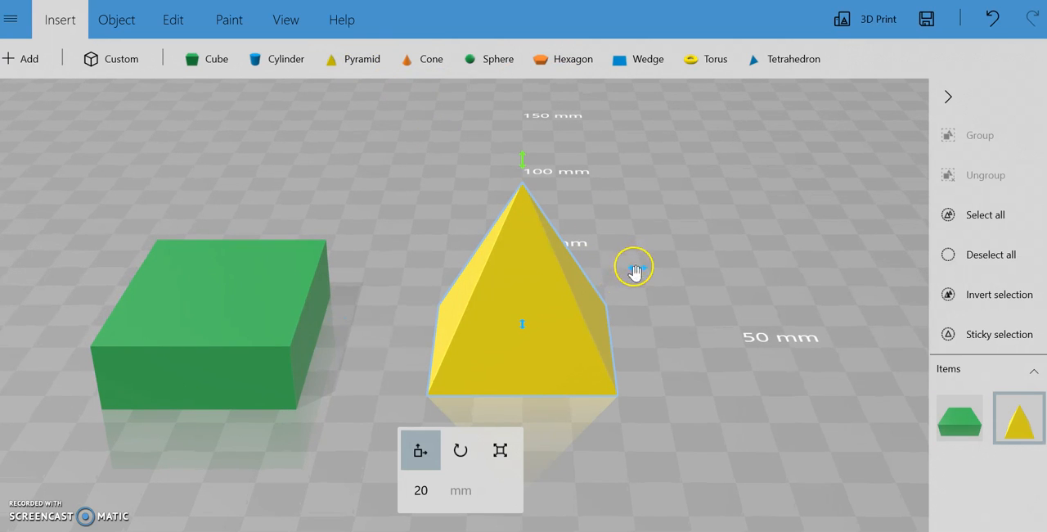
click(500, 460)
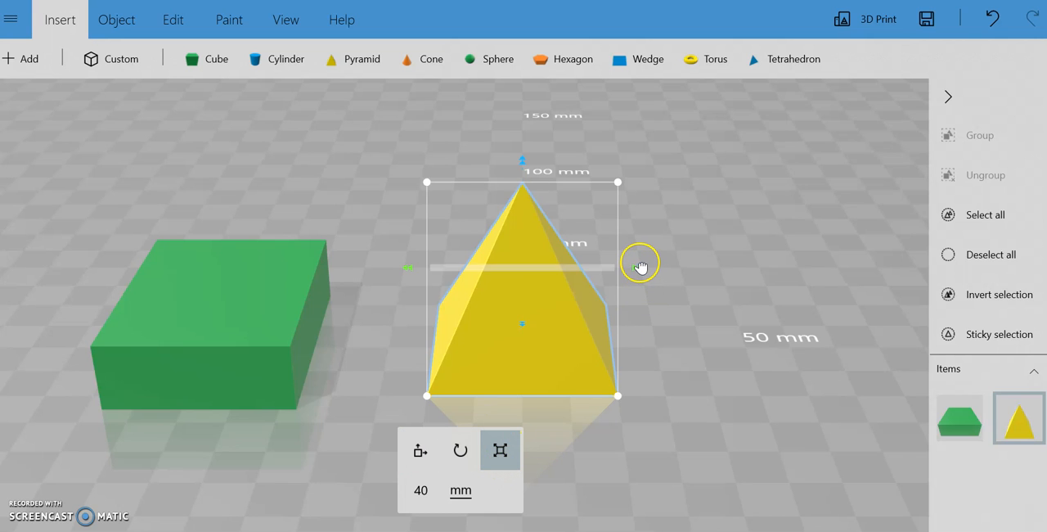
click(422, 491)
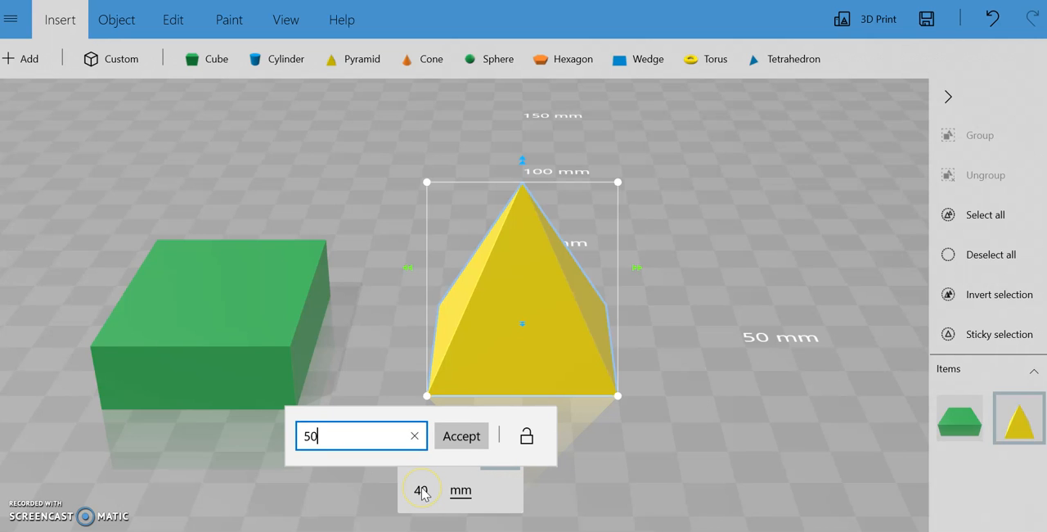
click(462, 435)
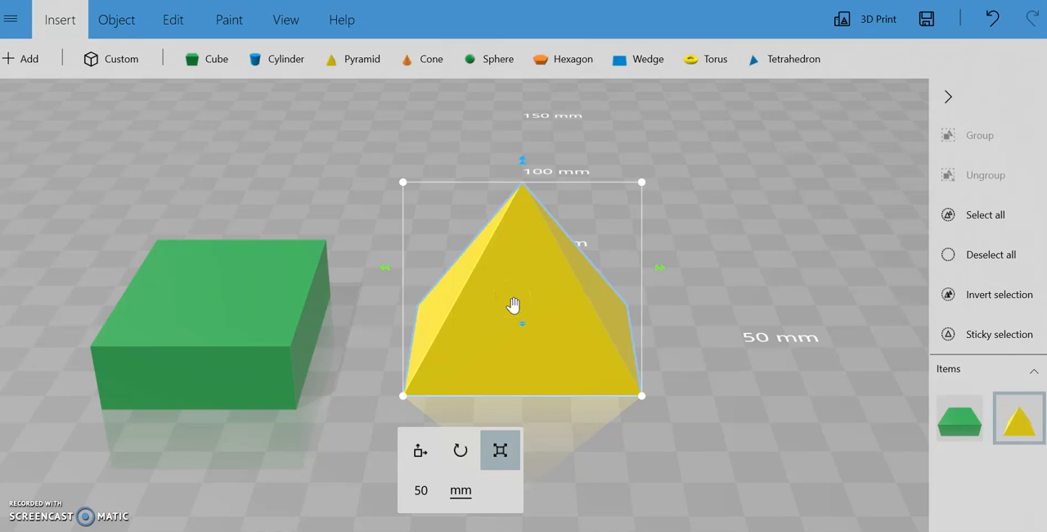
click(522, 281)
key(Delete)
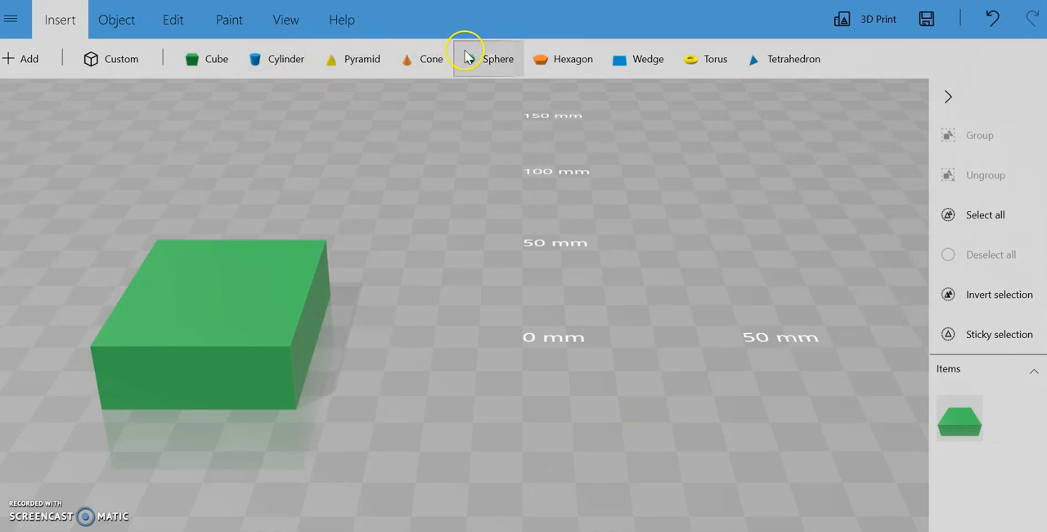
Insert a wedge and resize it to 50 mm deep and 10 mm high, leaving the aspect ratio unlocked
click(642, 66)
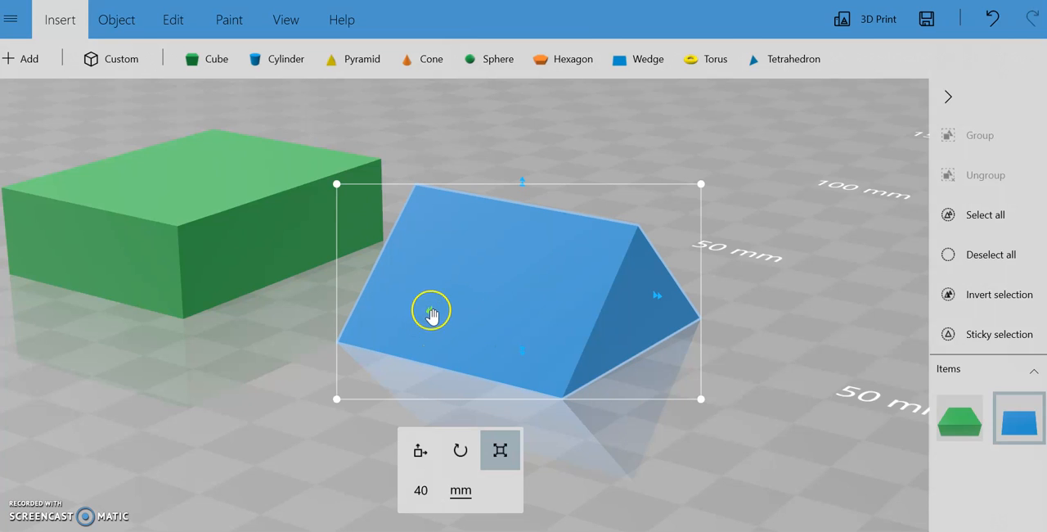
click(420, 490)
click(532, 446)
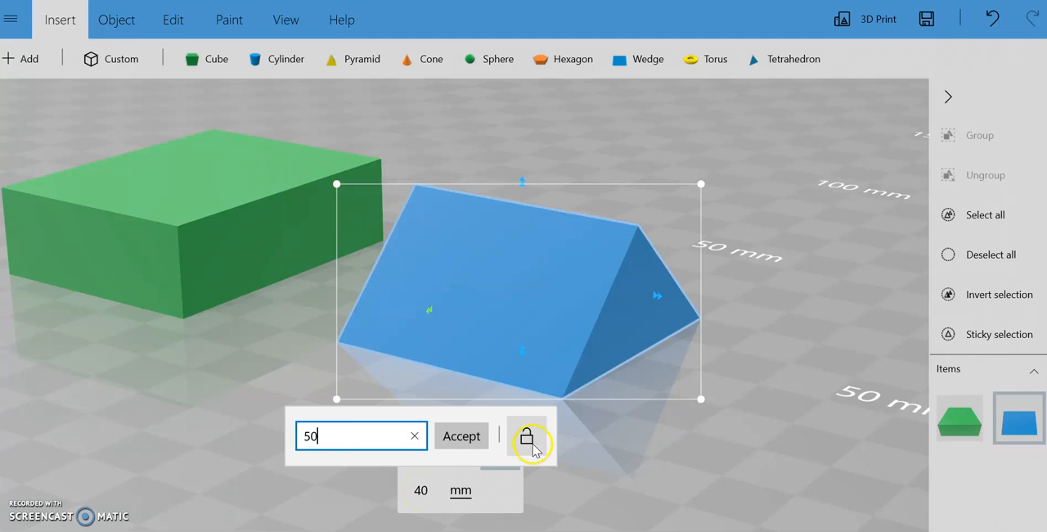
click(462, 435)
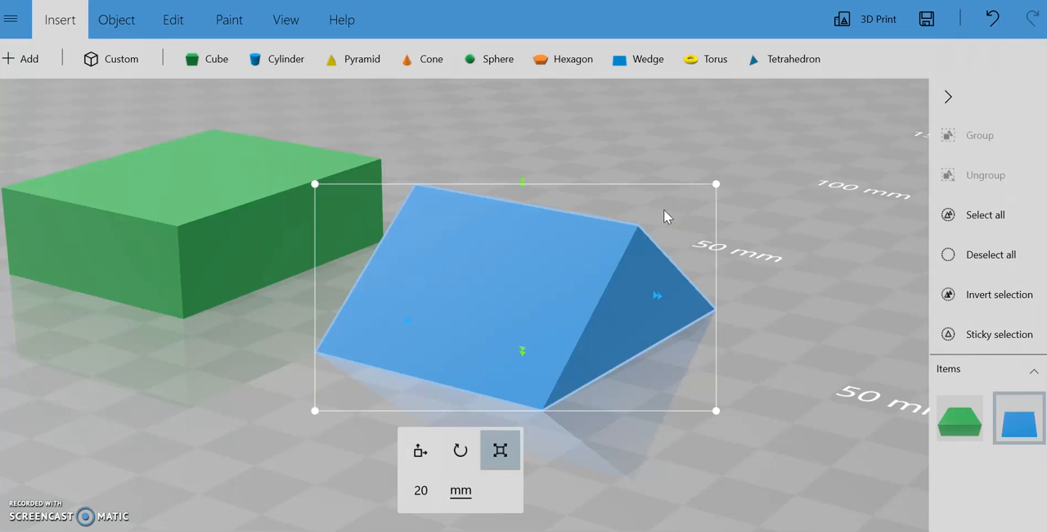
click(421, 493)
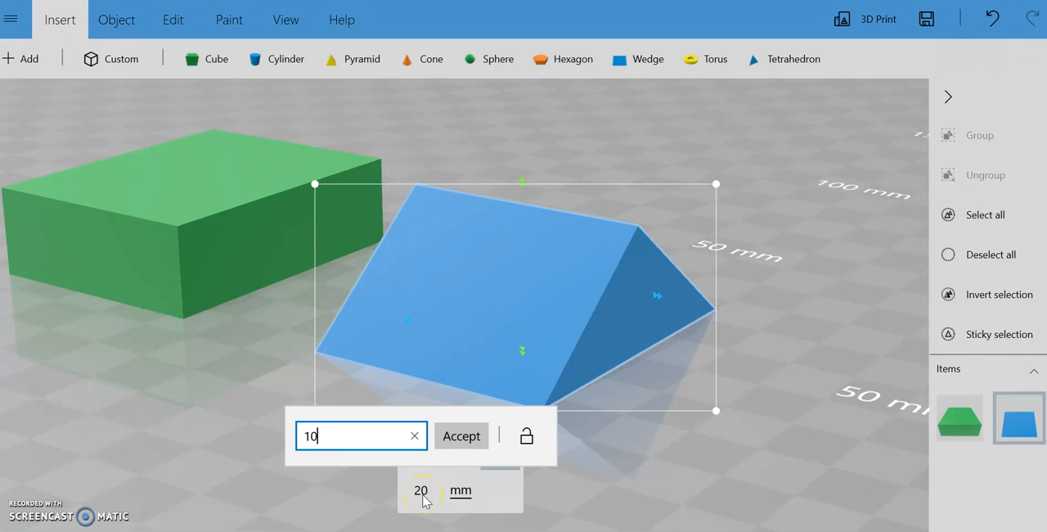
click(459, 437)
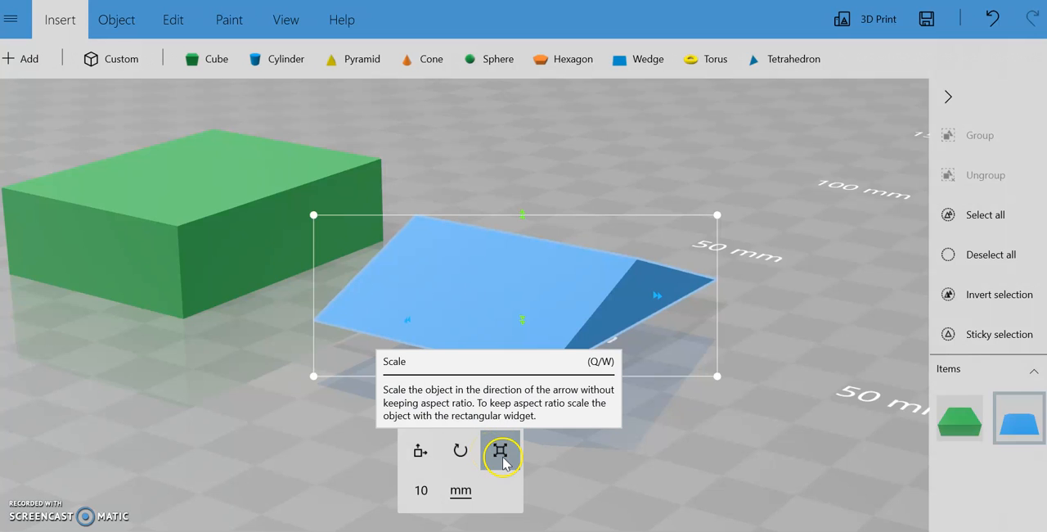
Raise the wedge and move it sideways to -66.48 mm so it sits on the green block as a roof
click(420, 453)
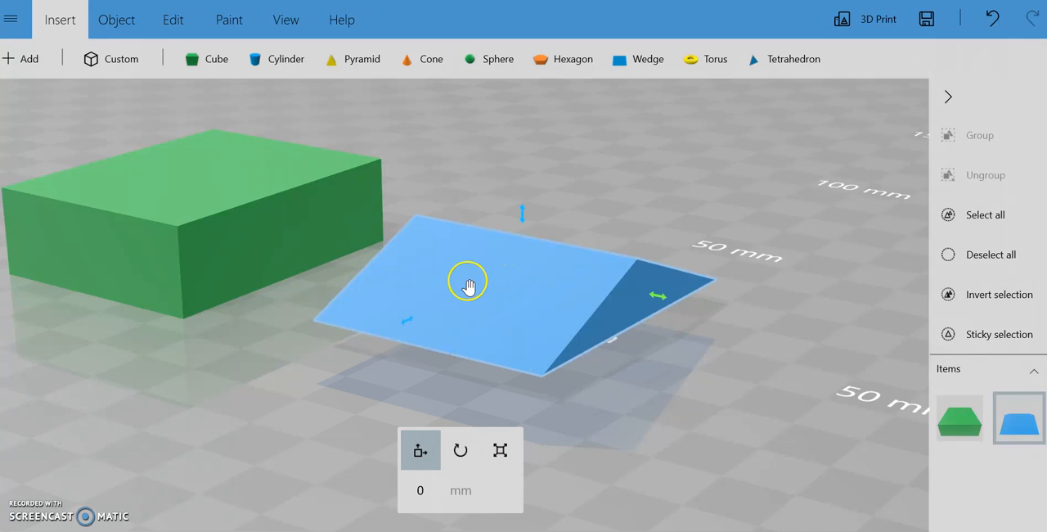
drag(522, 214, 512, 171)
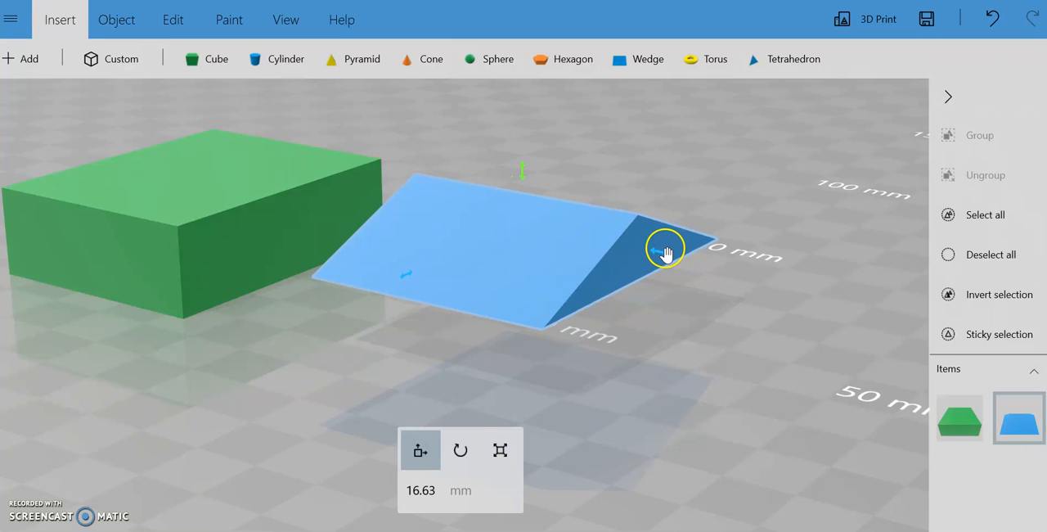
drag(664, 252, 389, 168)
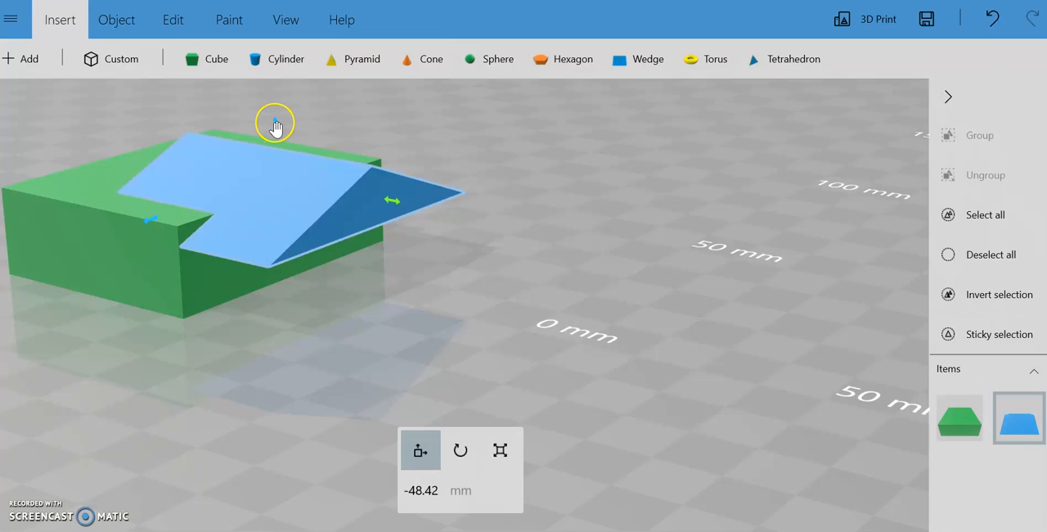
drag(275, 123, 275, 107)
click(392, 179)
drag(392, 179, 301, 166)
drag(222, 352, 222, 357)
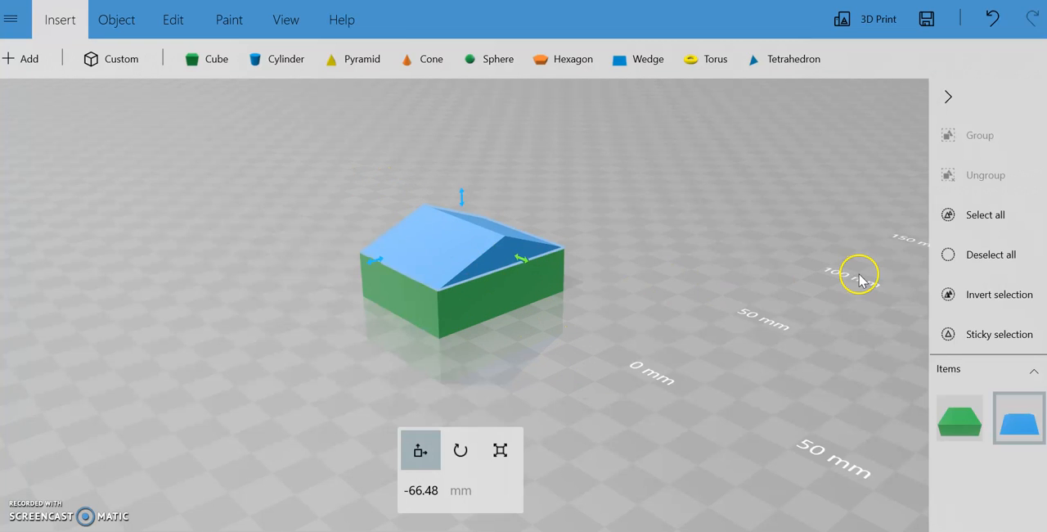
Group the green block and the wedge roof into one object and move it along one horizontal axis to 1.43 mm
click(964, 433)
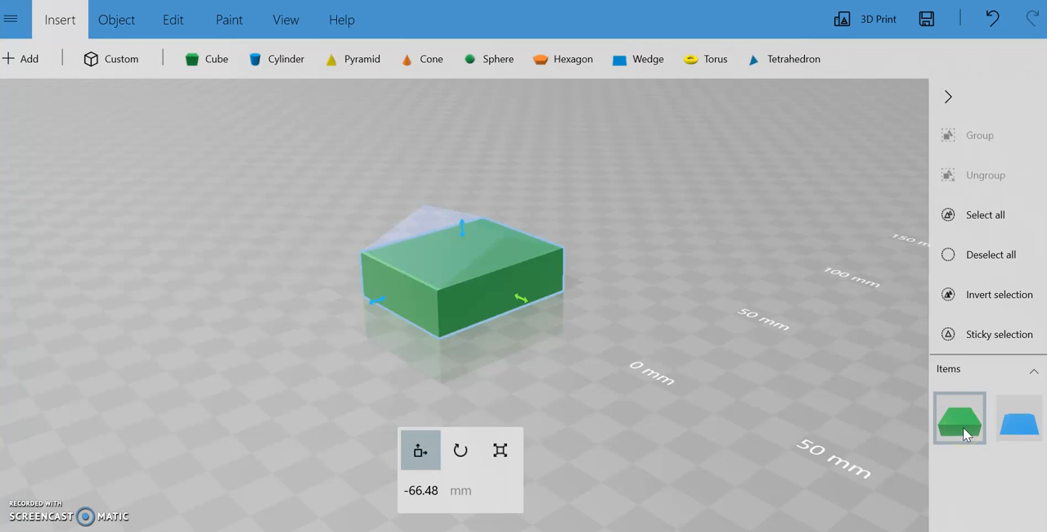
click(1018, 422)
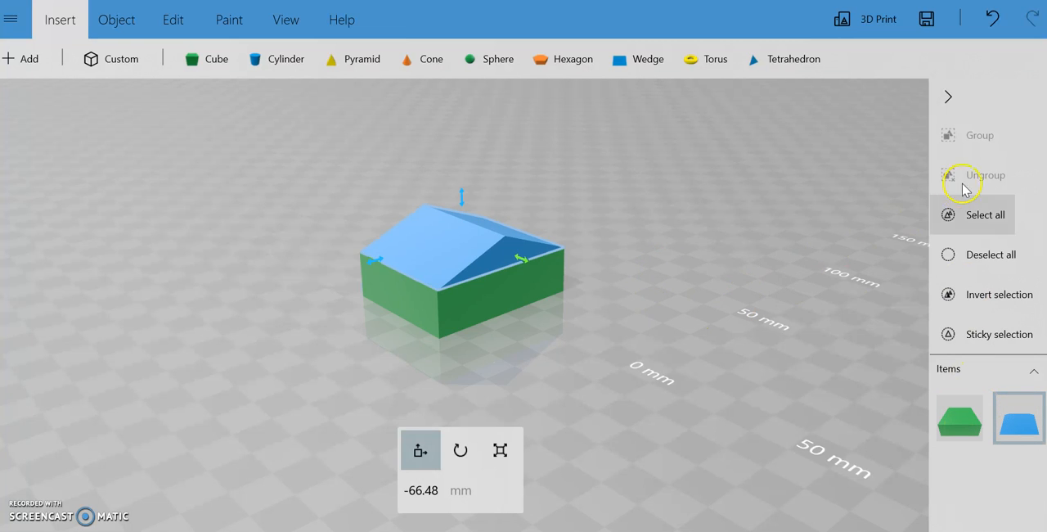
click(960, 419)
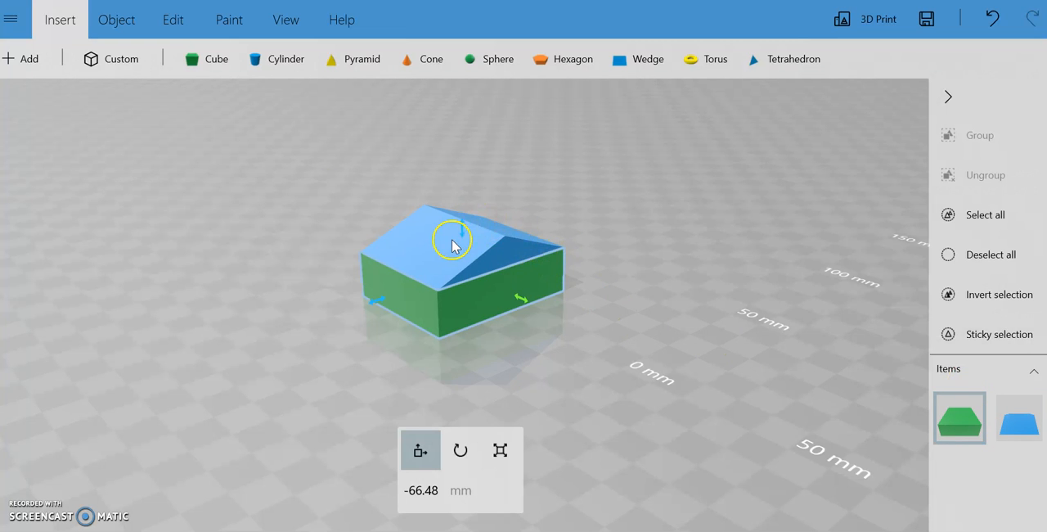
click(168, 19)
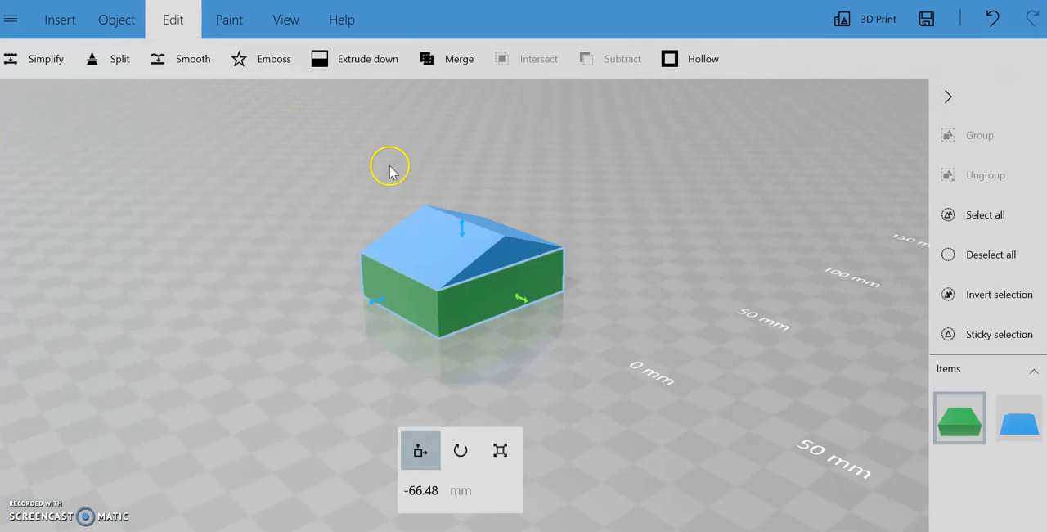
click(992, 226)
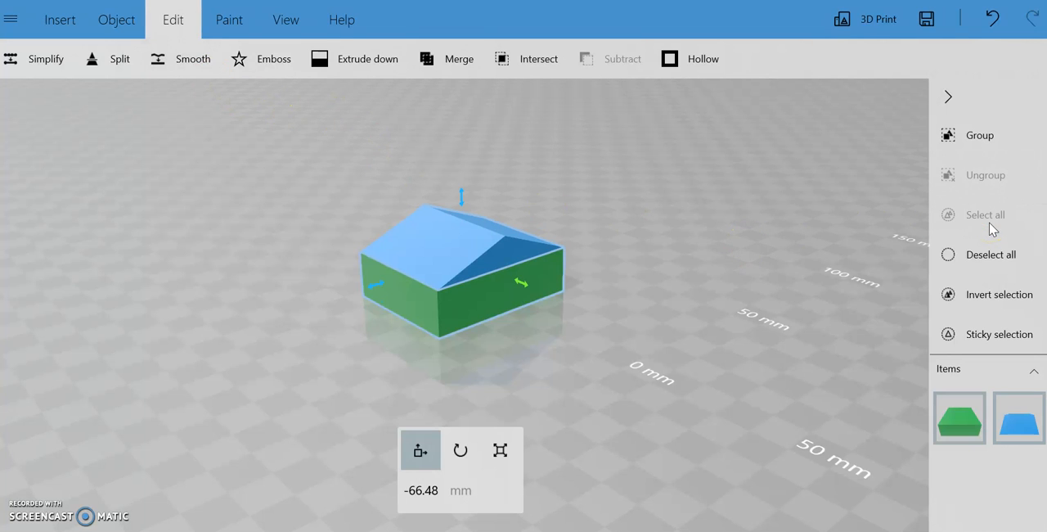
click(977, 133)
click(479, 243)
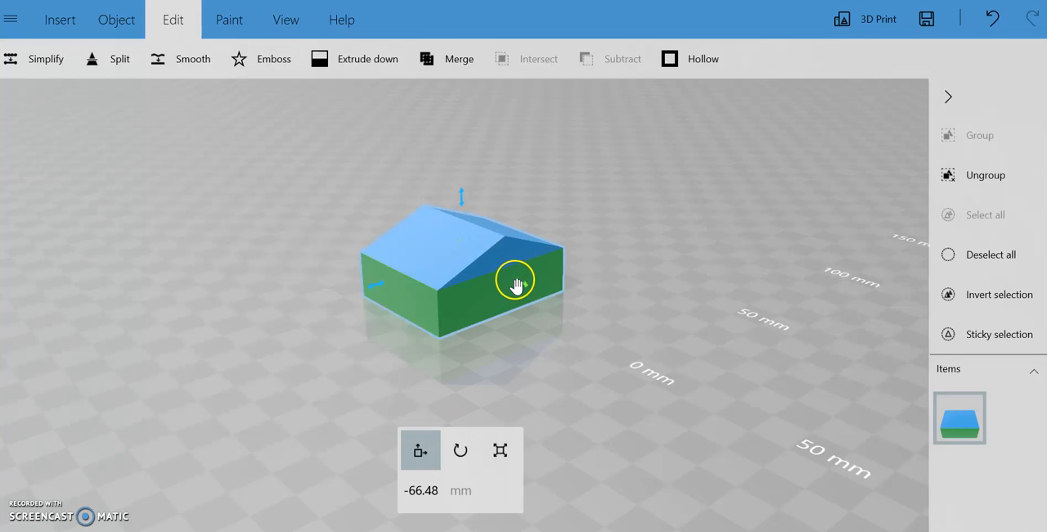
drag(518, 282, 719, 360)
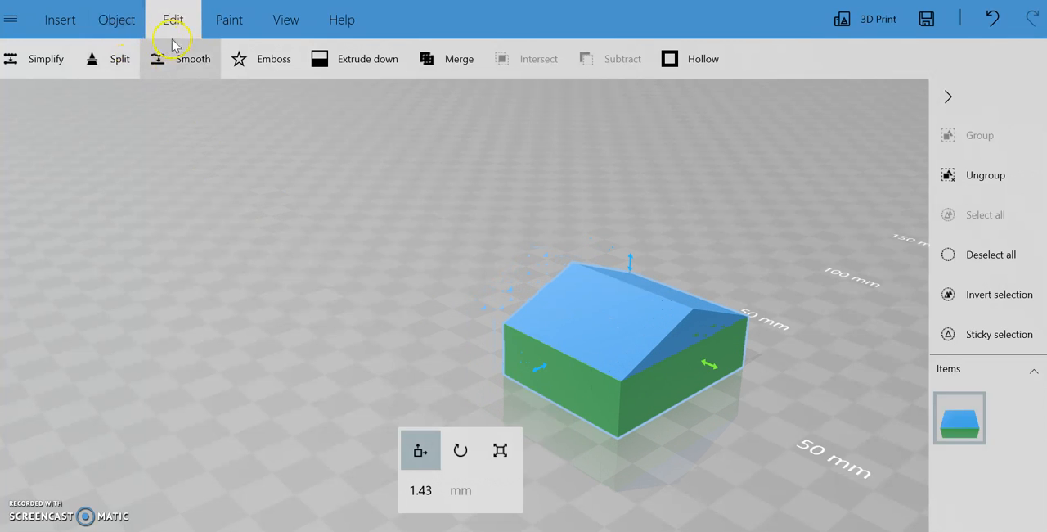
Hollow the grouped house with a minimal wall thickness of 3 mm
click(116, 25)
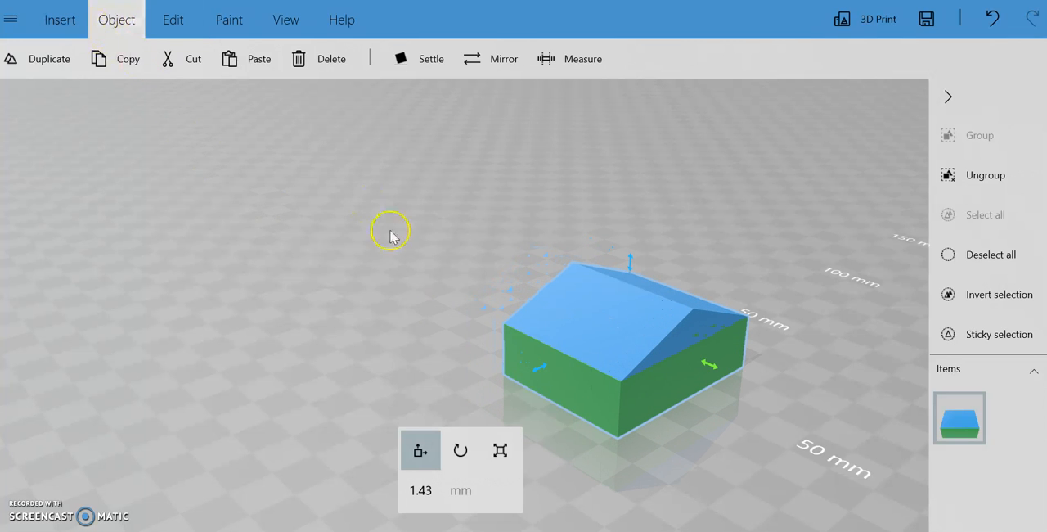
drag(196, 353, 196, 360)
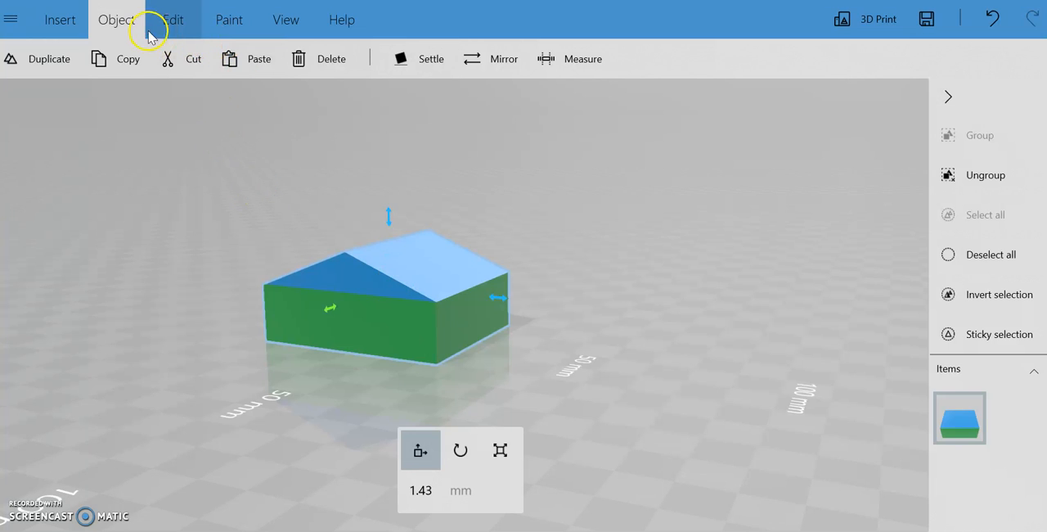
click(179, 31)
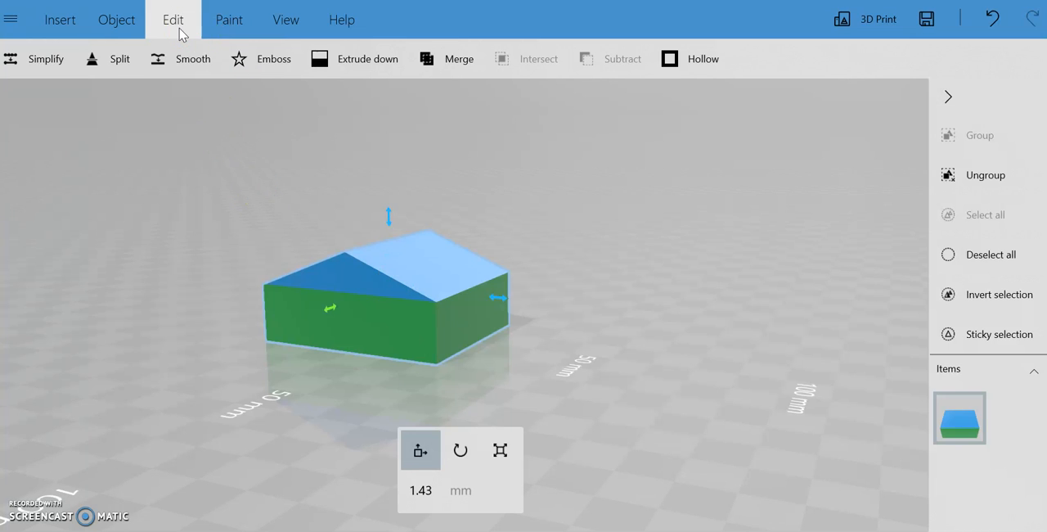
click(685, 64)
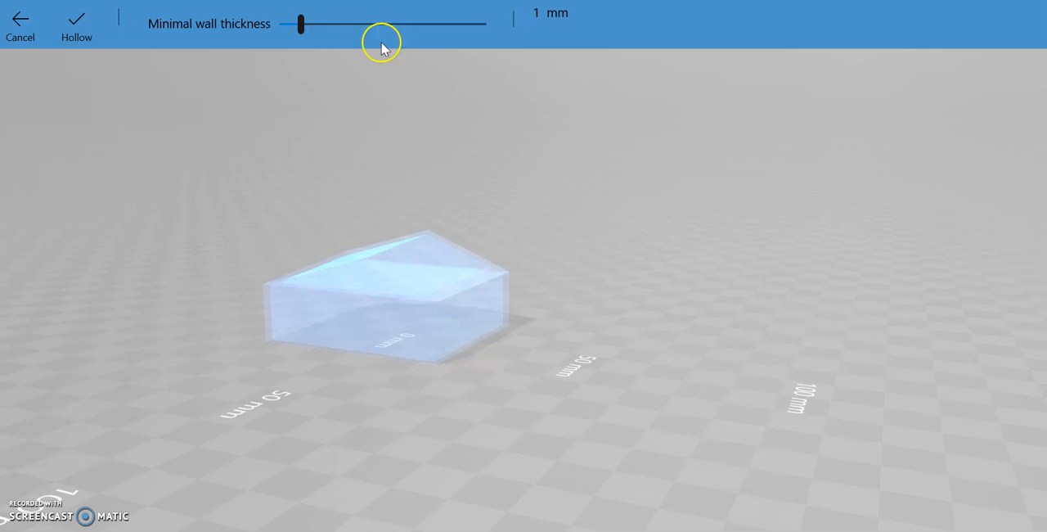
drag(304, 28, 341, 25)
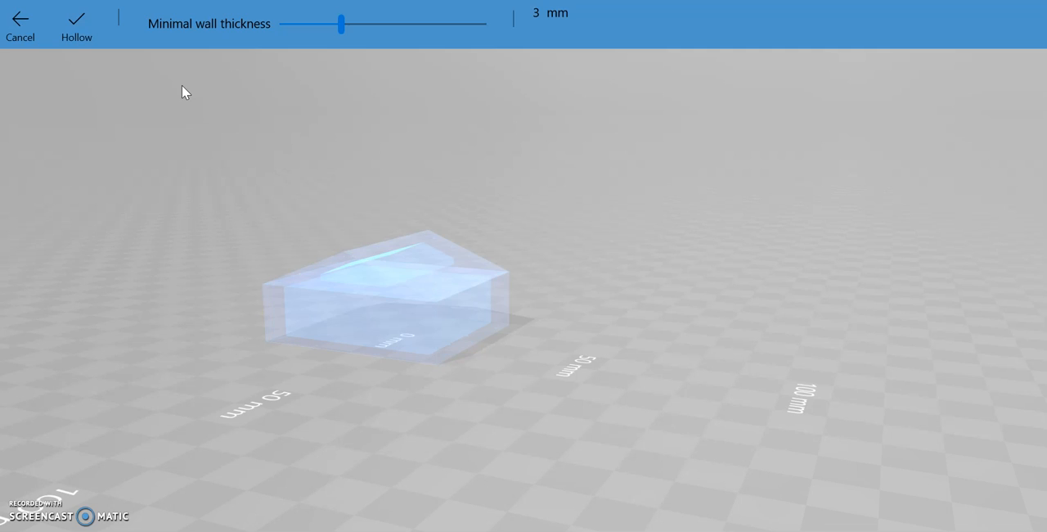
click(81, 31)
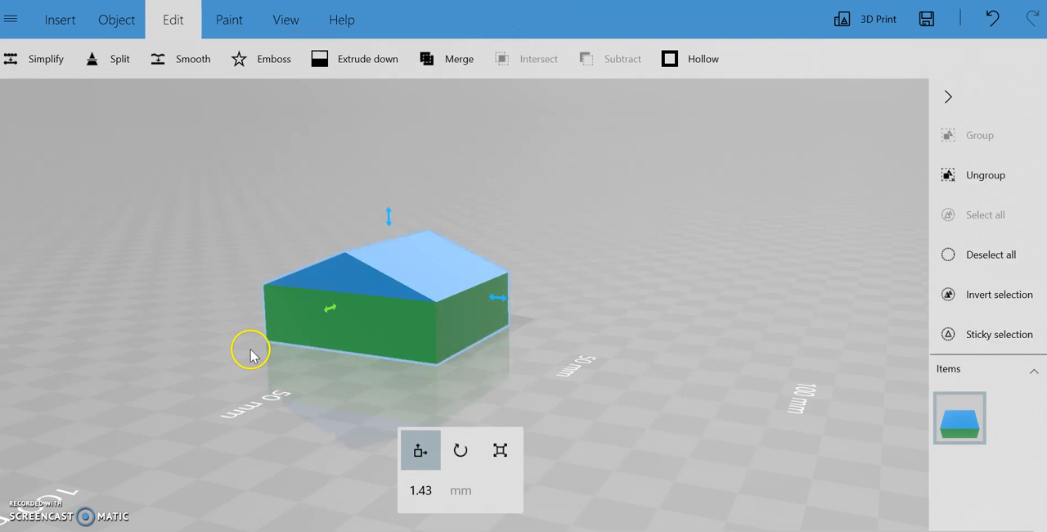